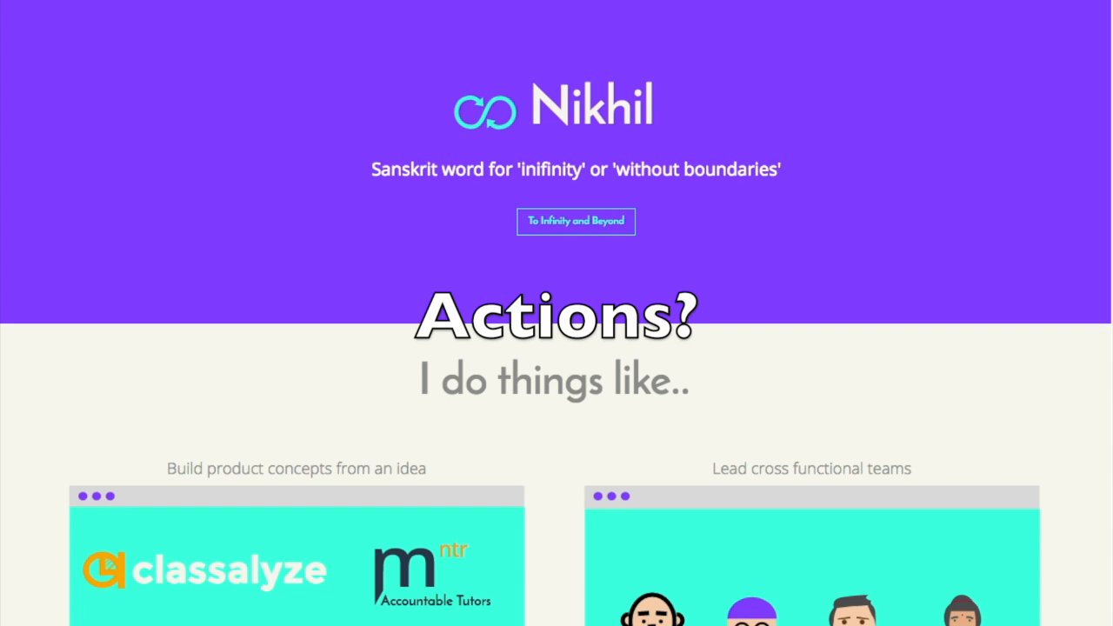
{"action": "scroll", "coordinate": [369, 413], "scroll_direction": "down", "scroll_amount": 3}
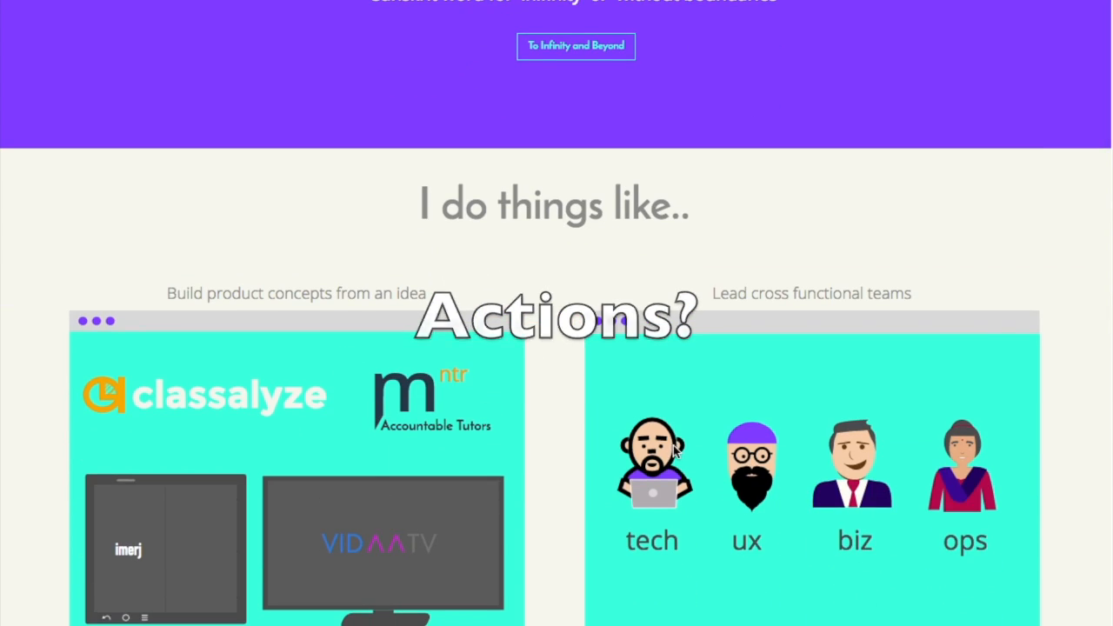
{"action": "scroll", "coordinate": [673, 447], "scroll_direction": "down", "scroll_amount": 2}
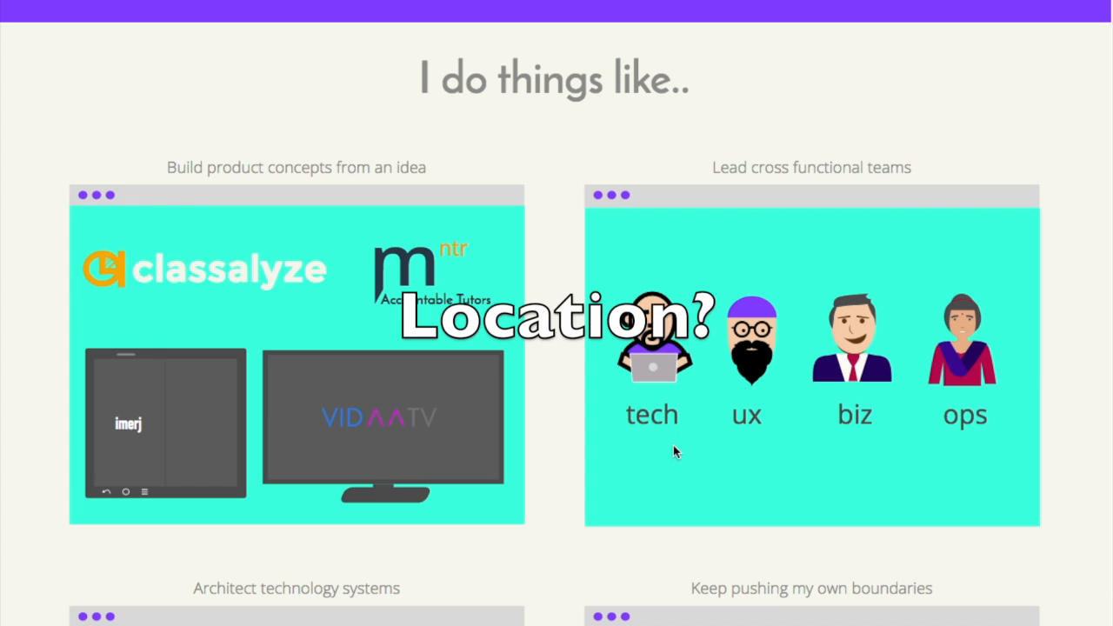
{"action": "scroll", "coordinate": [674, 451], "scroll_direction": "down", "scroll_amount": 3}
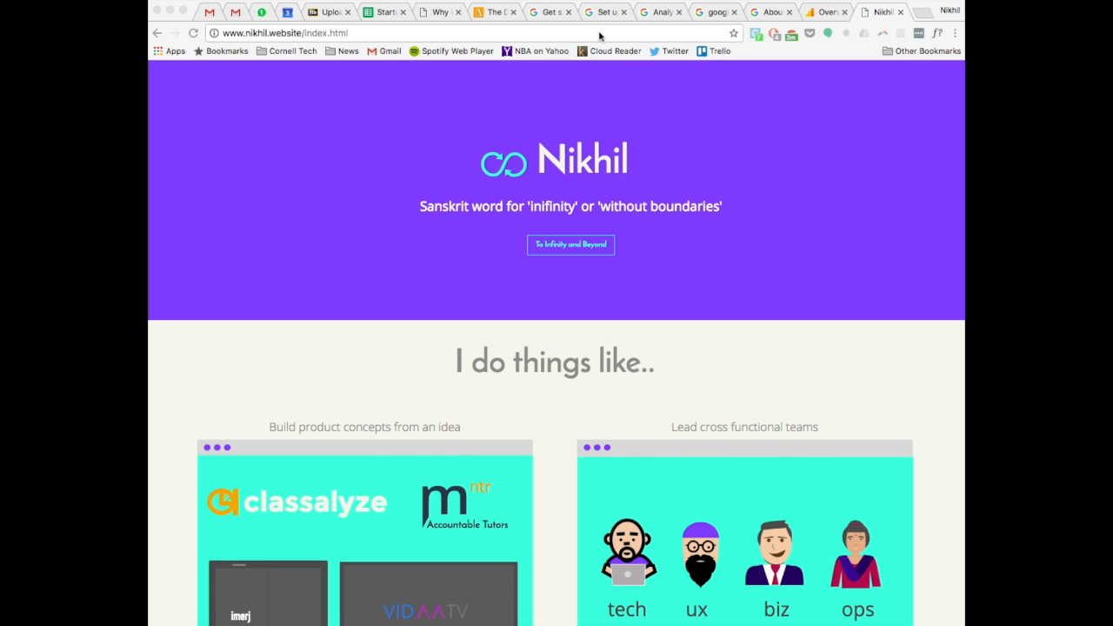
{"action": "left_click", "coordinate": [599, 35]}
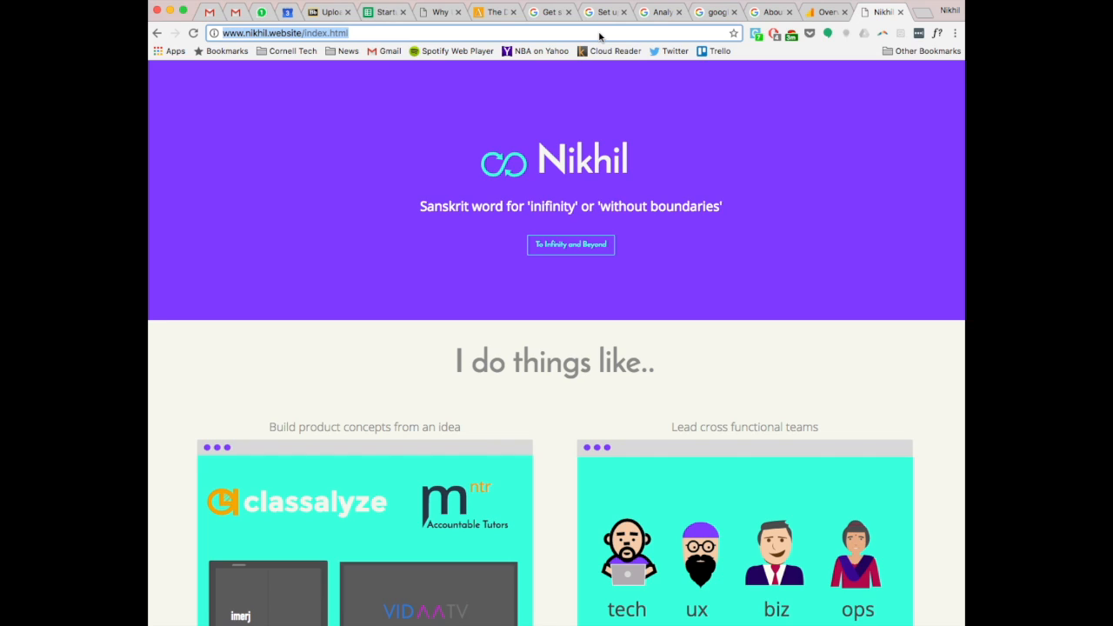
{"action": "type", "text": "www.gog"}
{"action": "key", "text": "BackSpace"}
{"action": "type", "text": "ogle.com/"}
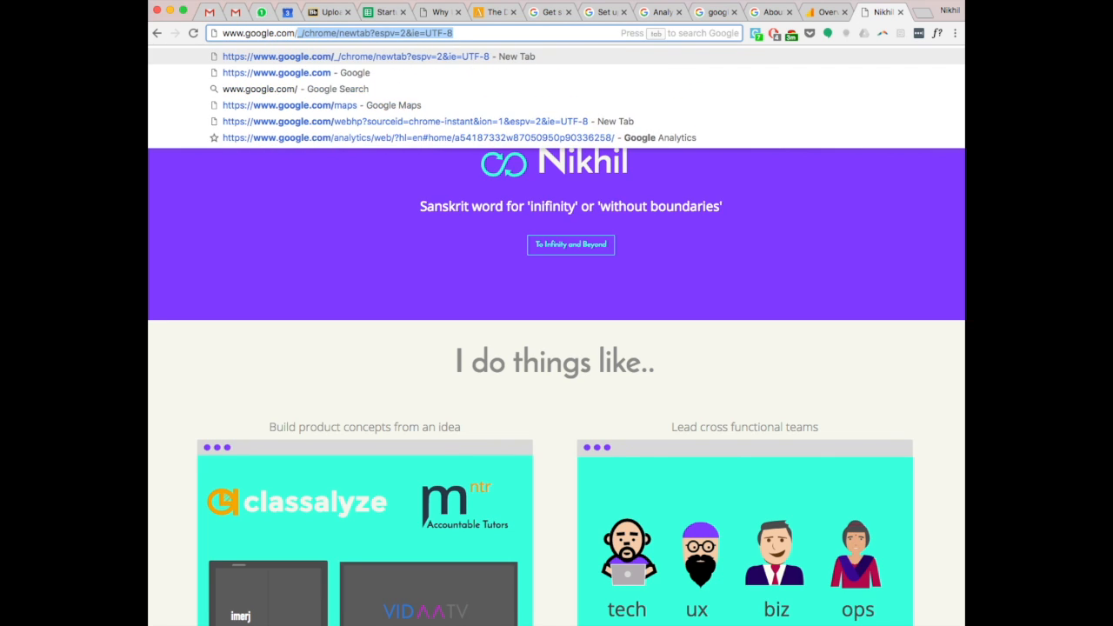
{"action": "type", "text": "anal"}
{"action": "key", "text": "Return"}
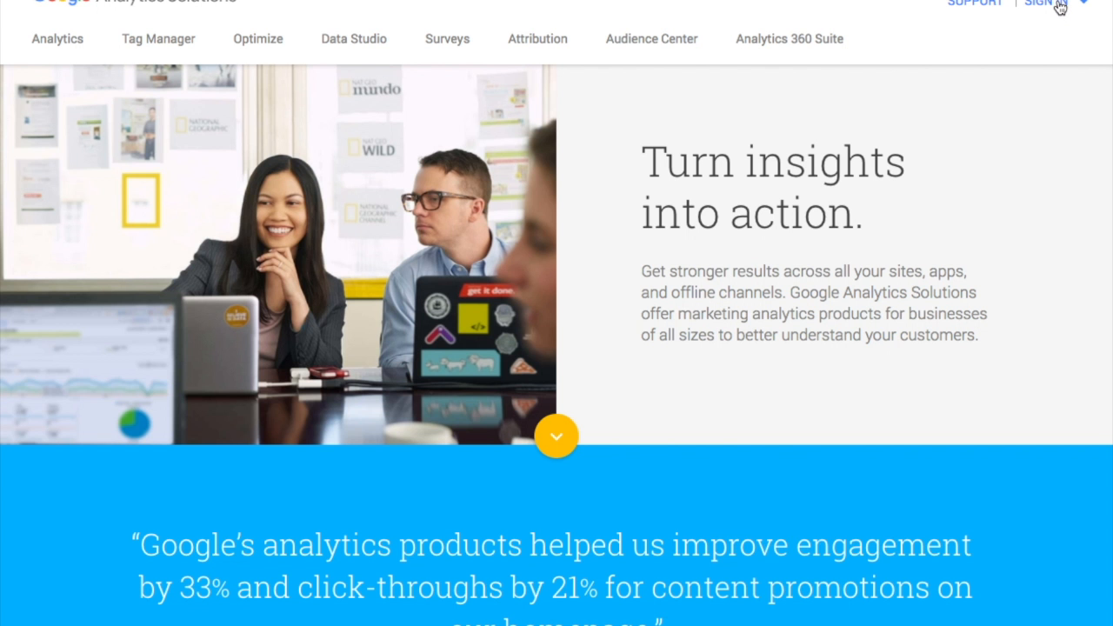
{"action": "left_click", "coordinate": [1058, 7]}
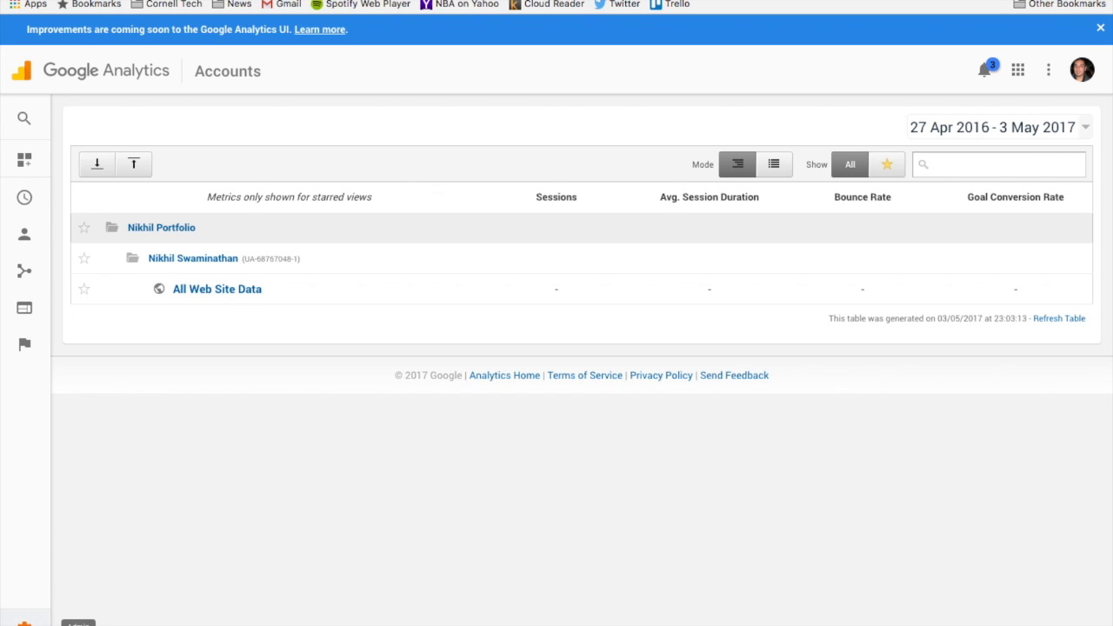
Open the property settings in the account administration and examine the tracking ID and default URL.
{"action": "left_click", "coordinate": [25, 619]}
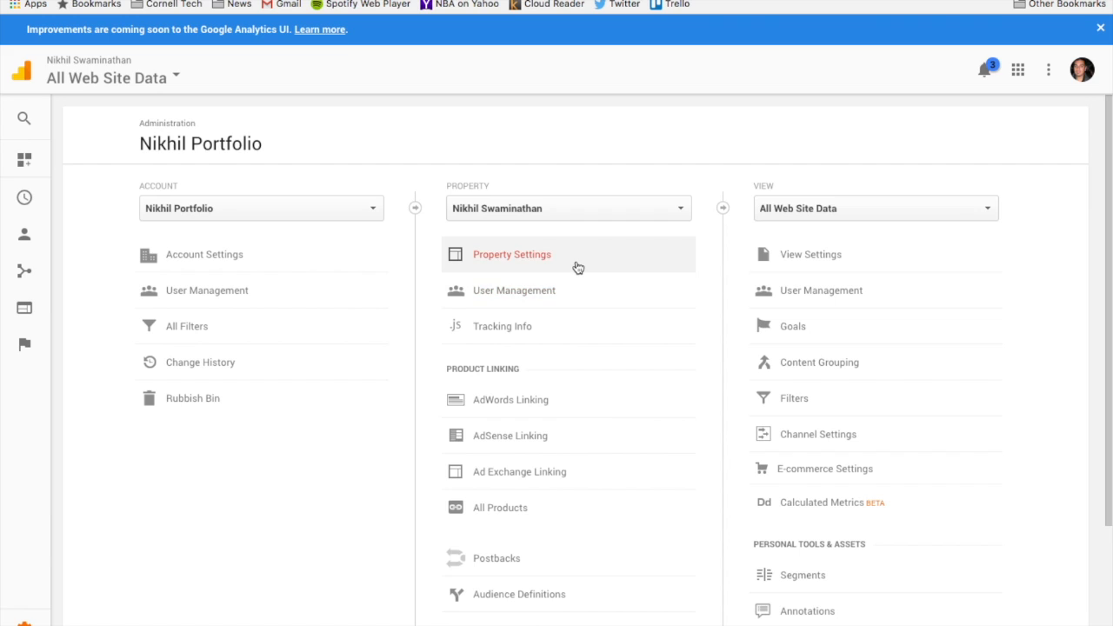
{"action": "left_click", "coordinate": [578, 264]}
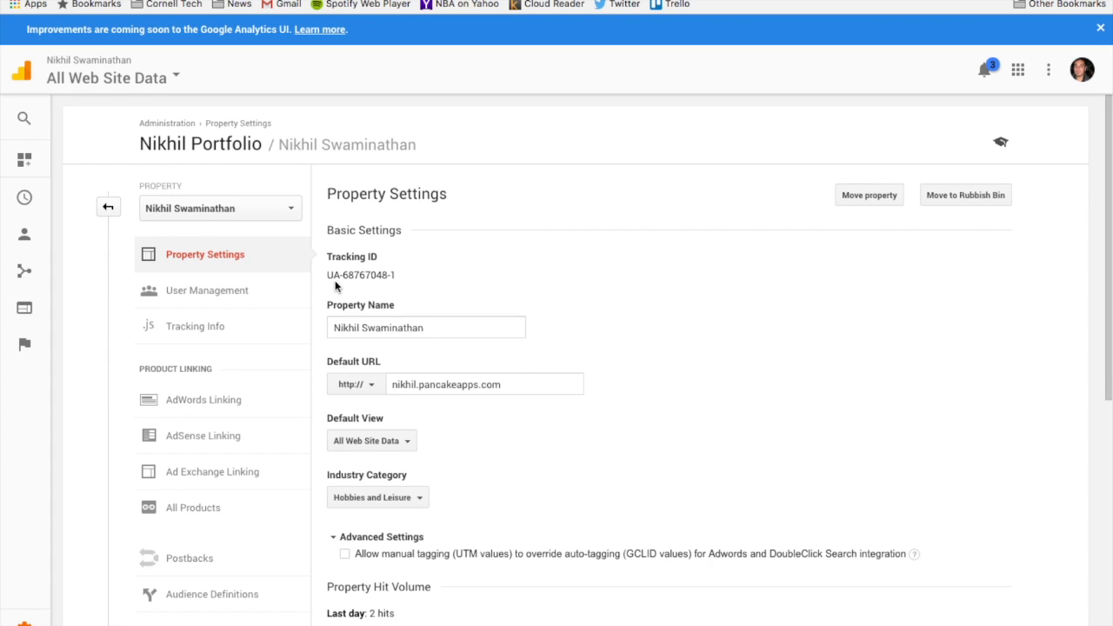
{"action": "left_click_drag", "start_coordinate": [329, 277], "coordinate": [412, 270]}
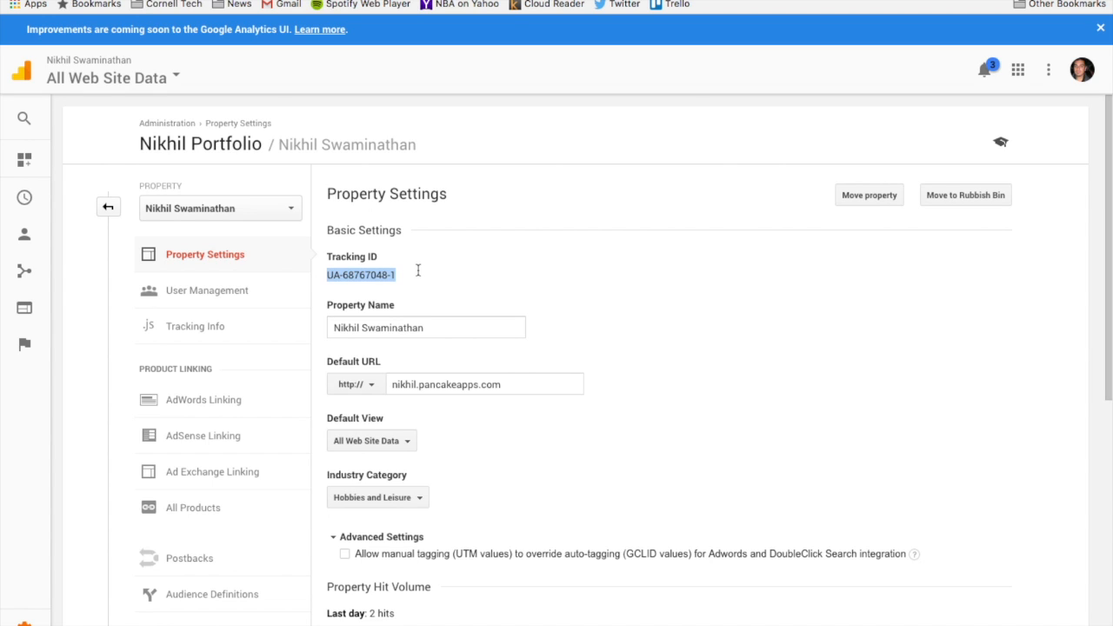
{"action": "scroll", "coordinate": [417, 271], "scroll_direction": "down", "scroll_amount": 3}
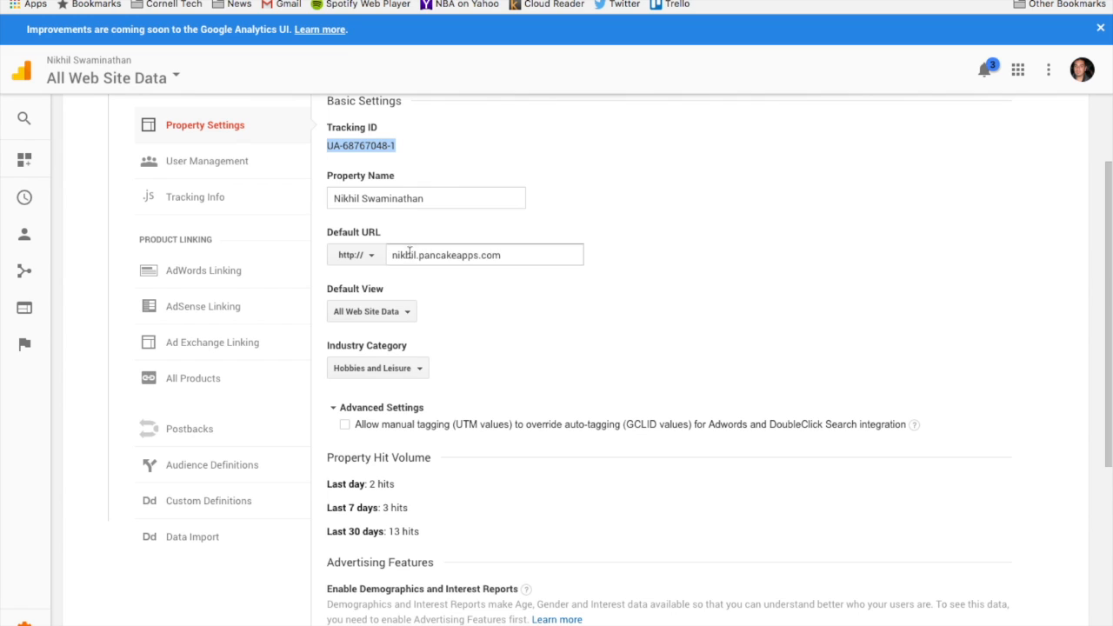
{"action": "double_click", "coordinate": [405, 255]}
{"action": "triple_click", "coordinate": [405, 255]}
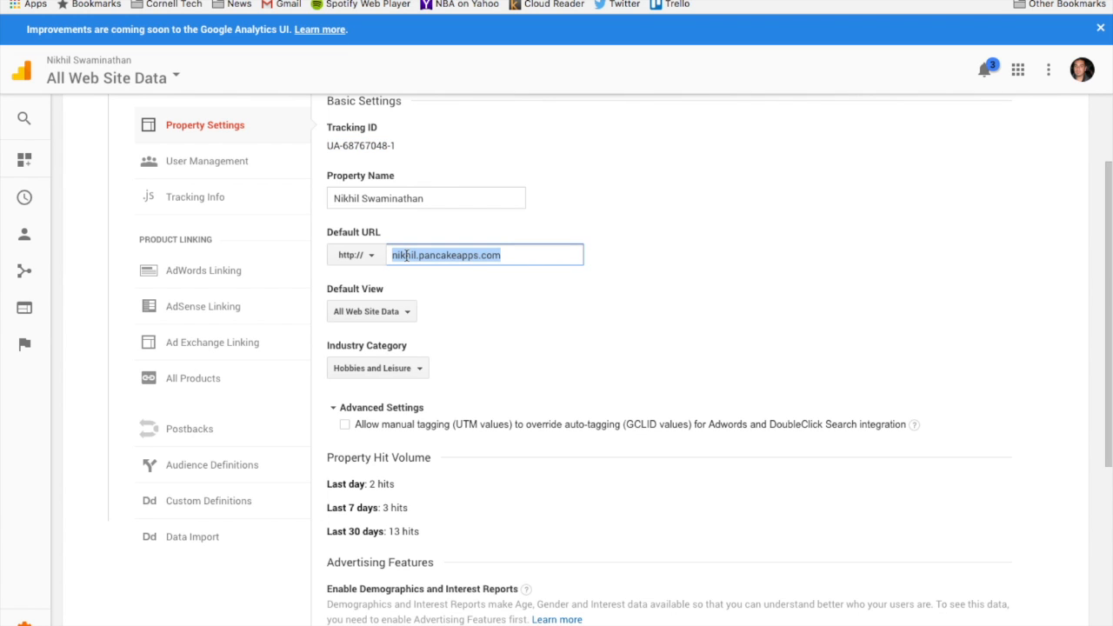
{"action": "scroll", "coordinate": [405, 255], "scroll_direction": "down", "scroll_amount": 5}
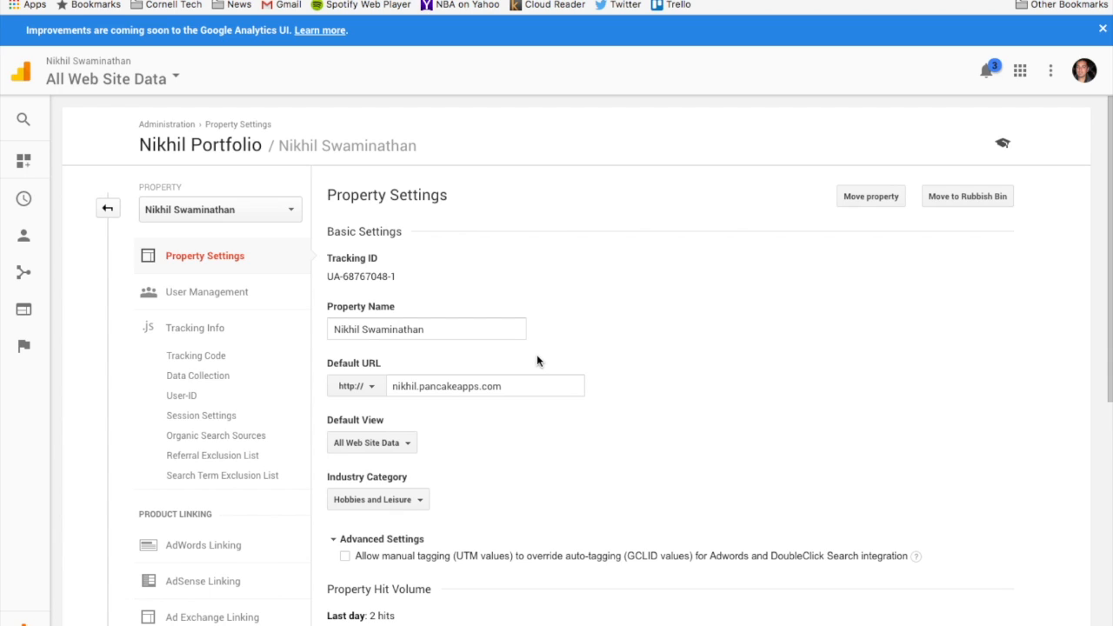
Open the property's tracking code and select the whole website tracking script.
{"action": "left_click", "coordinate": [218, 331]}
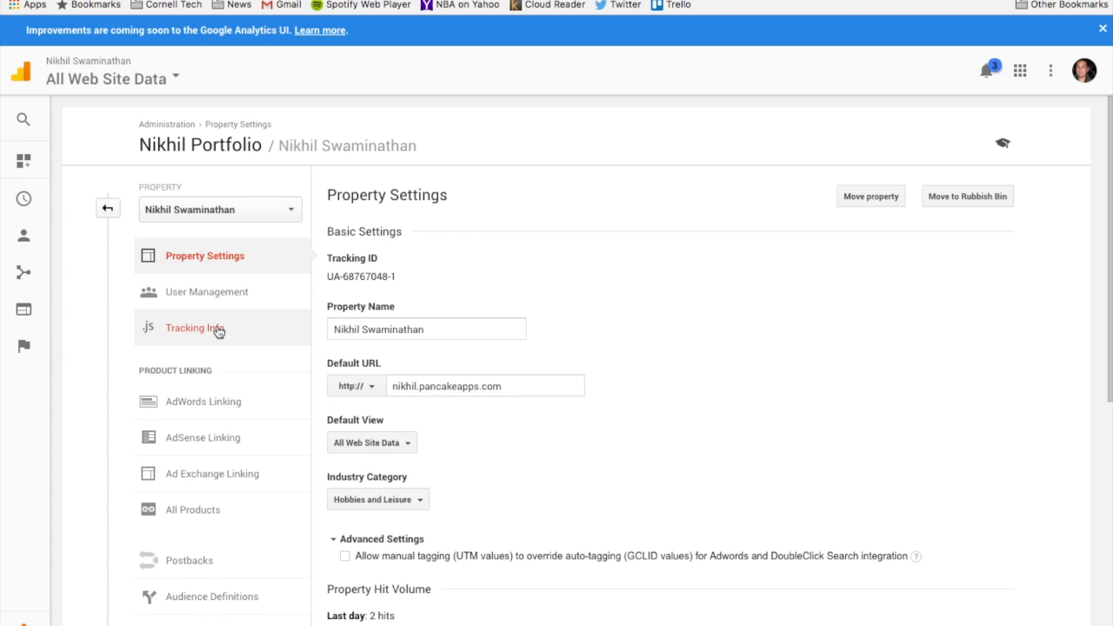
{"action": "left_click", "coordinate": [214, 362]}
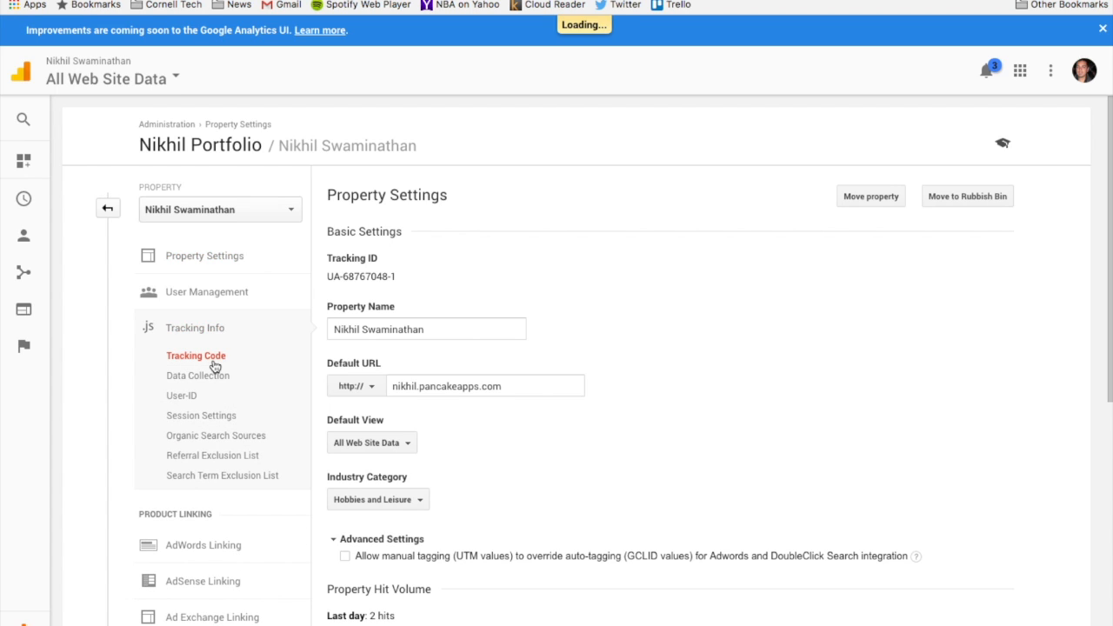
{"action": "left_click", "coordinate": [386, 401]}
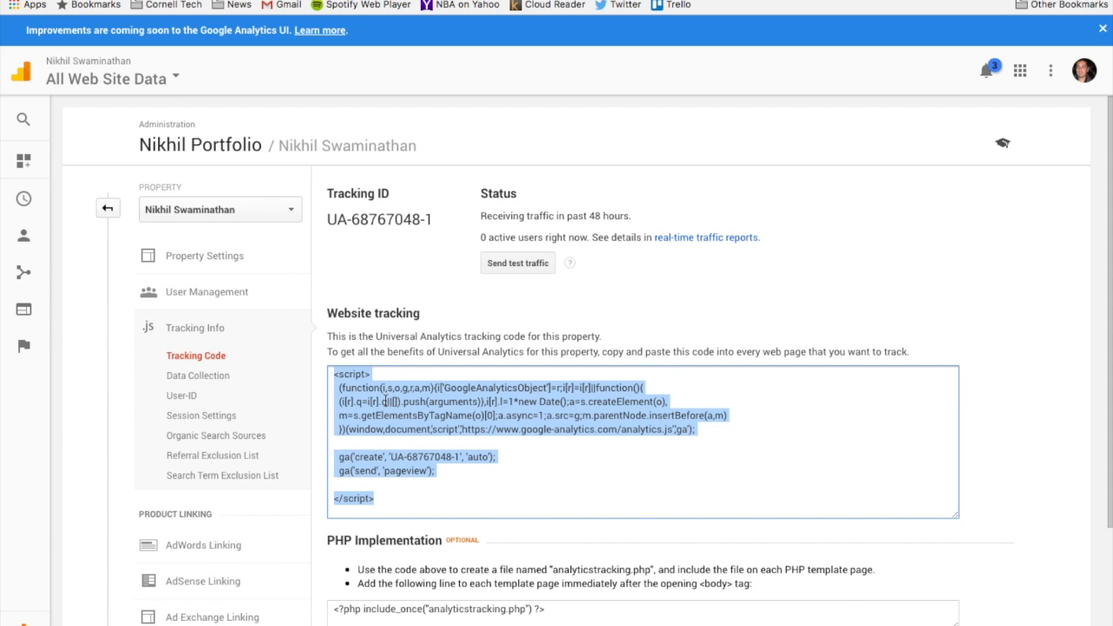
Switch to the Sublime Text editor and select the Google Analytics script block in the head of index.html.
{"action": "key", "text": "super+Tab"}
{"action": "key", "text": "super+Tab"}
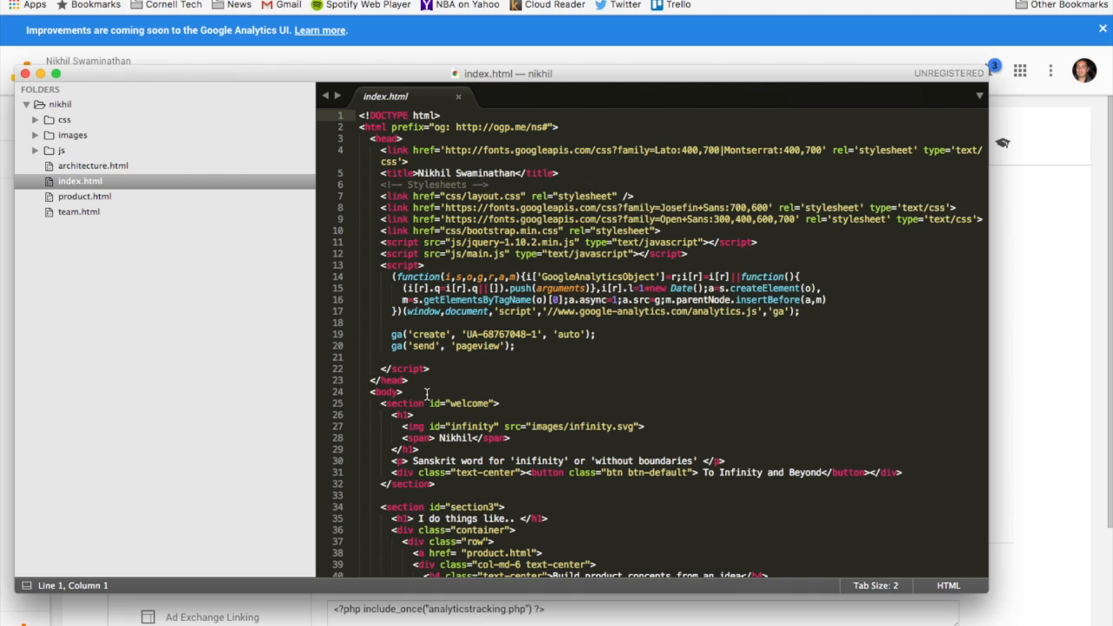
{"action": "double_click", "coordinate": [400, 276]}
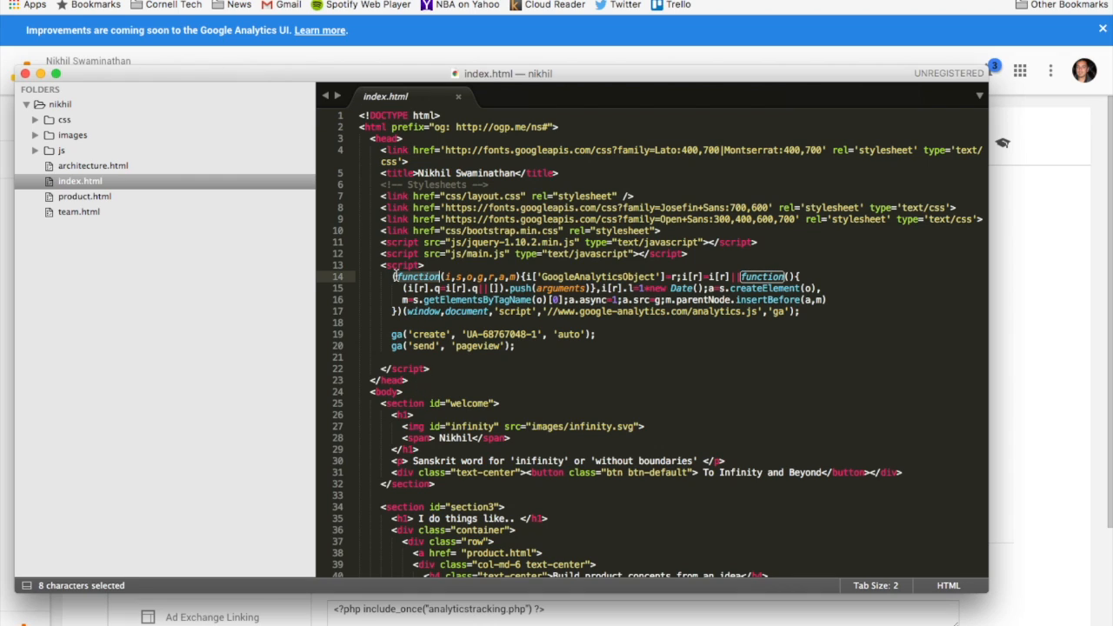
{"action": "double_click", "coordinate": [392, 265]}
{"action": "left_click_drag", "start_coordinate": [392, 270], "coordinate": [473, 374]}
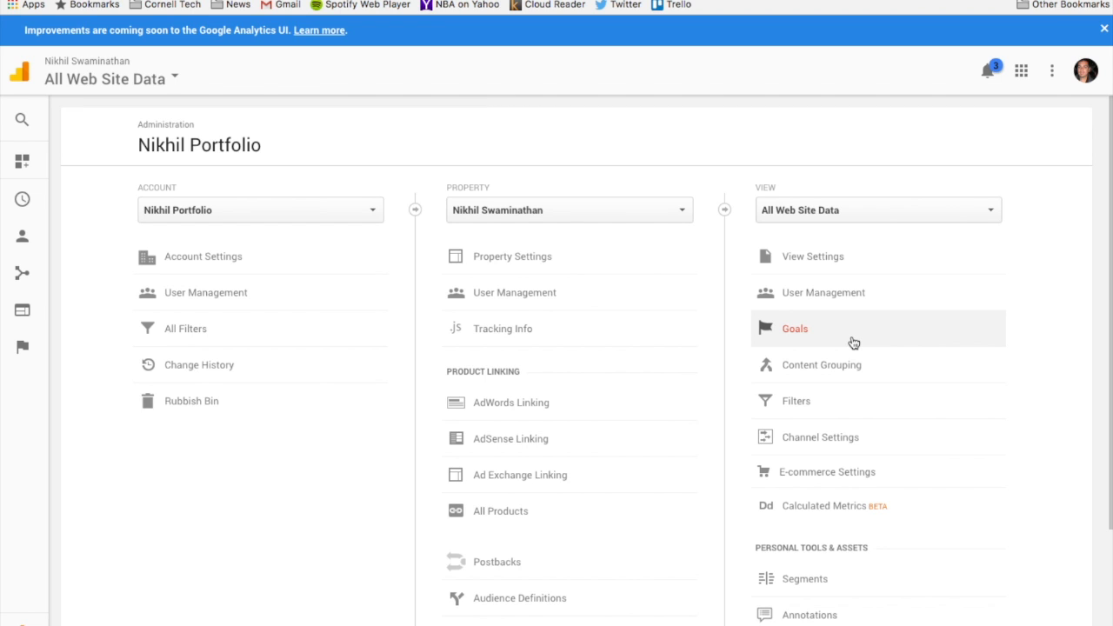
Start a new goal for the All Web Site Data view from the Place an order template.
{"action": "left_click", "coordinate": [853, 342]}
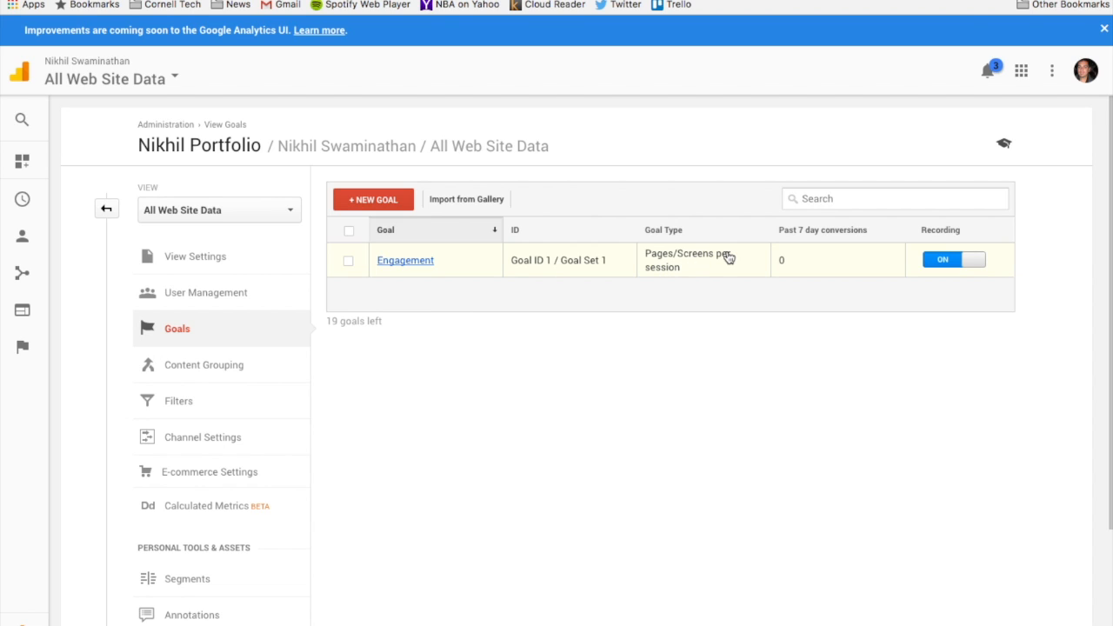
{"action": "left_click", "coordinate": [388, 204]}
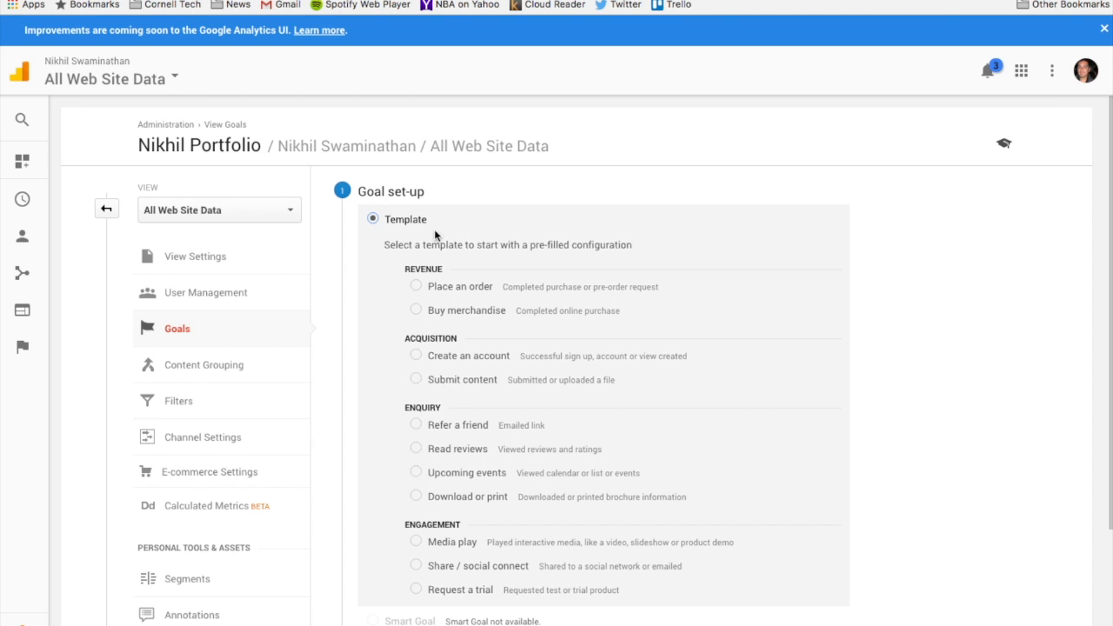
{"action": "left_click", "coordinate": [416, 286]}
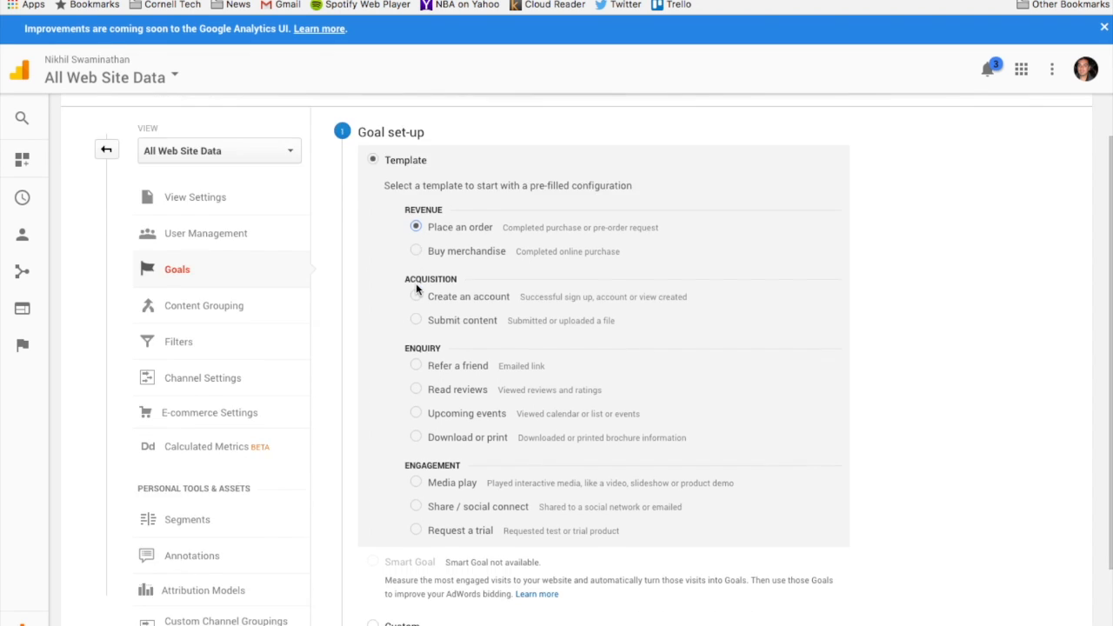
{"action": "scroll", "coordinate": [416, 286], "scroll_direction": "down", "scroll_amount": 3}
{"action": "left_click", "coordinate": [396, 527]}
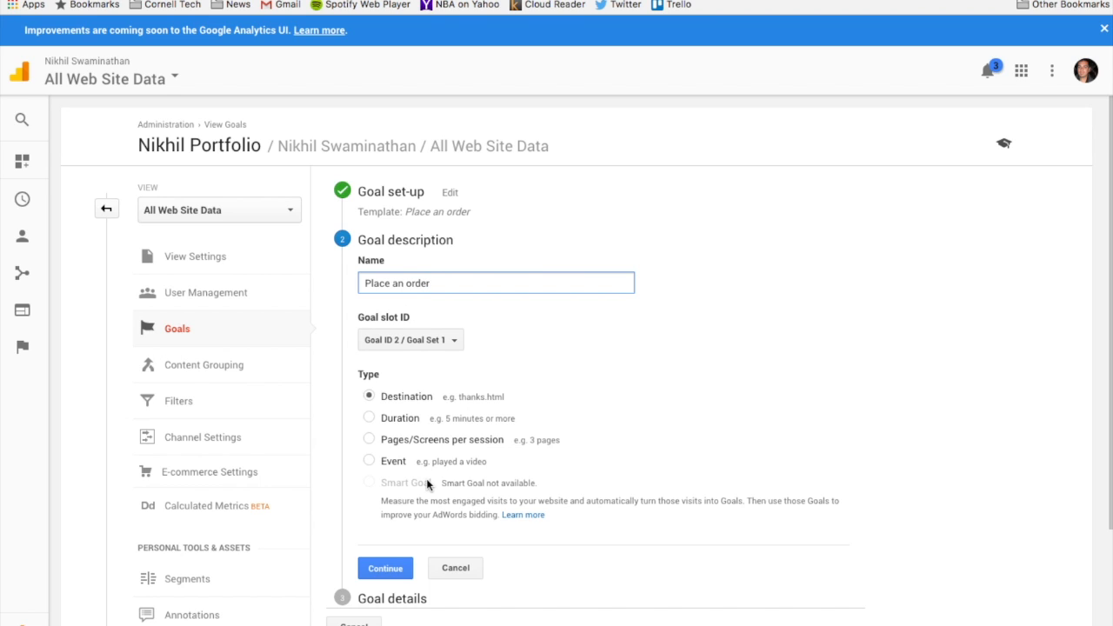
Accept the Destination goal type, set the destination equal to /thankyou.html and save the goal.
{"action": "left_click", "coordinate": [388, 566]}
{"action": "left_click", "coordinate": [470, 347]}
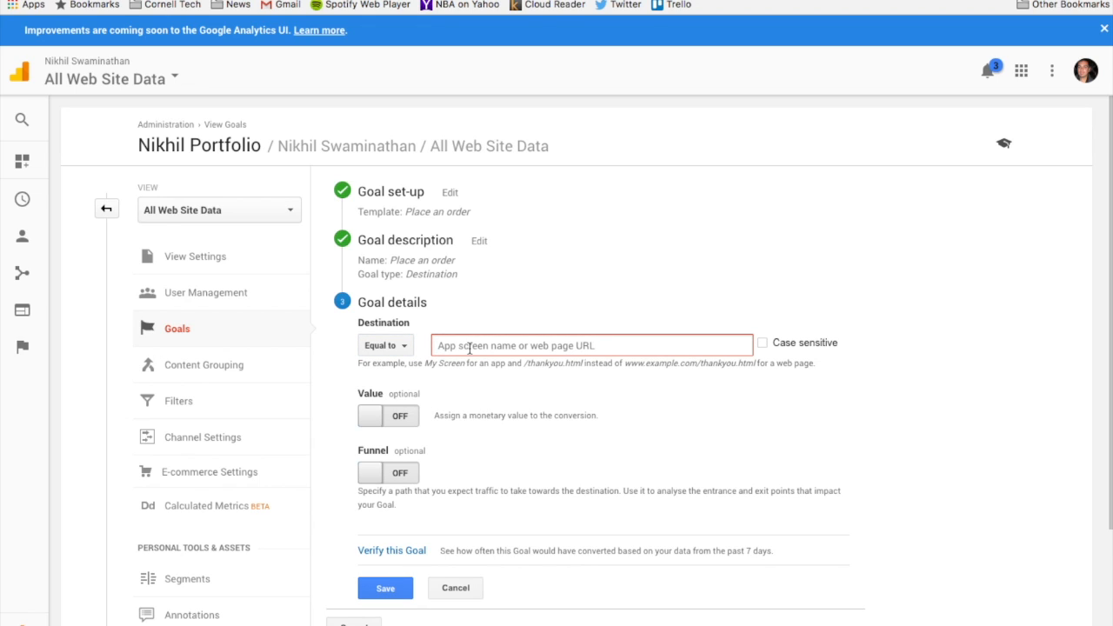
{"action": "type", "text": "/than"}
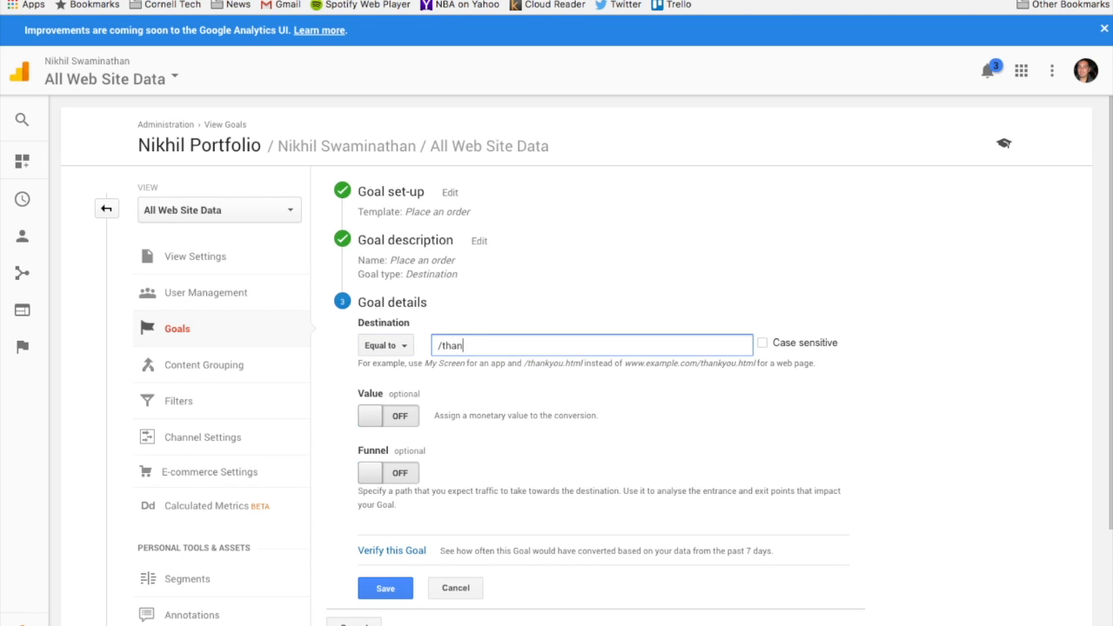
{"action": "type", "text": "kyou.hrml"}
{"action": "key", "text": "BackSpace"}
{"action": "key", "text": "BackSpace"}
{"action": "left_click", "coordinate": [372, 595]}
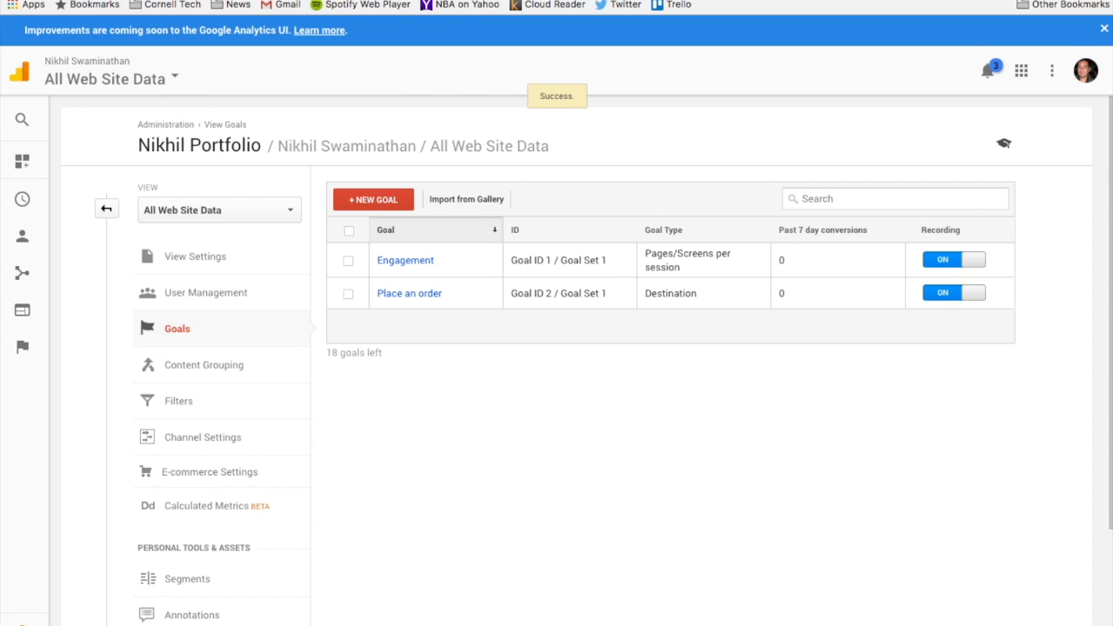
Open the All Web Site Data reports and look through the Audience, Acquisition, Behaviour and Conversions report groups.
{"action": "left_click", "coordinate": [151, 82]}
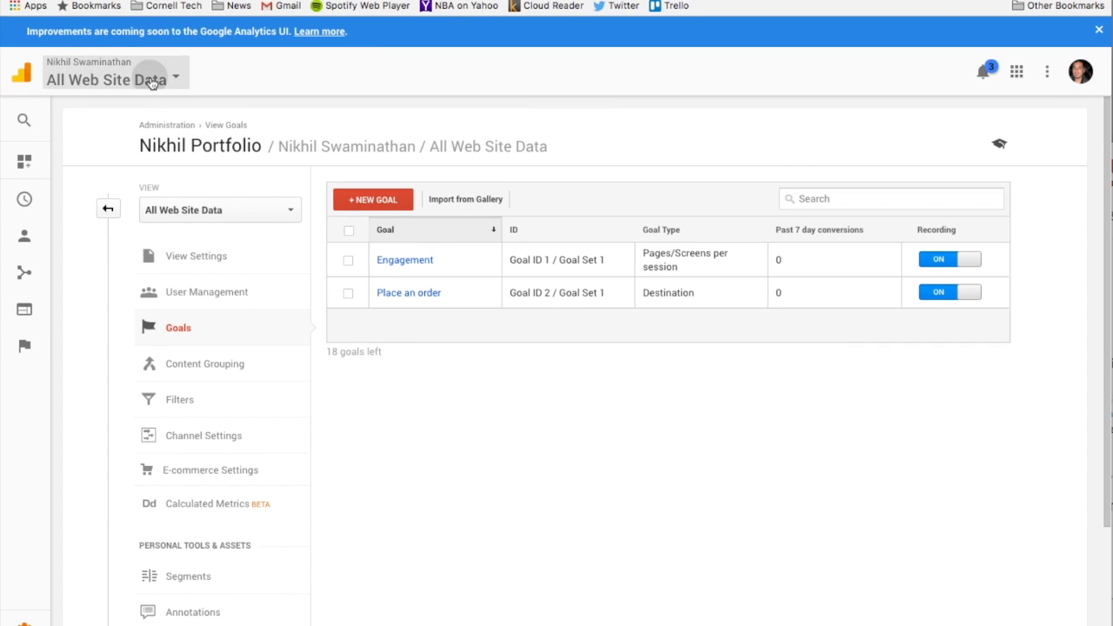
{"action": "left_click", "coordinate": [532, 189]}
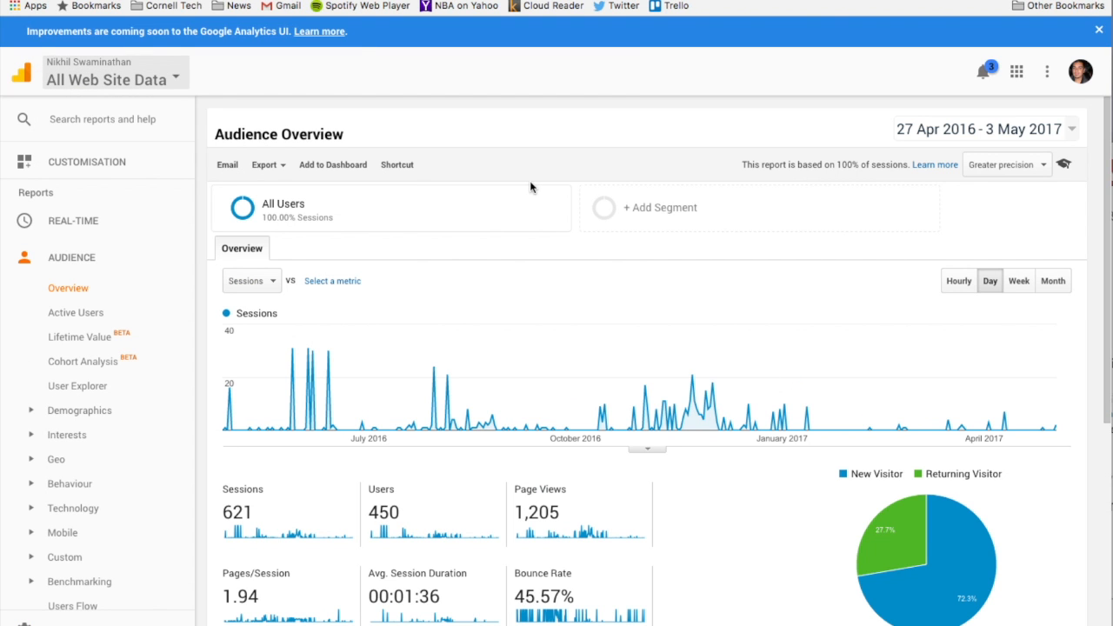
{"action": "left_click", "coordinate": [157, 264]}
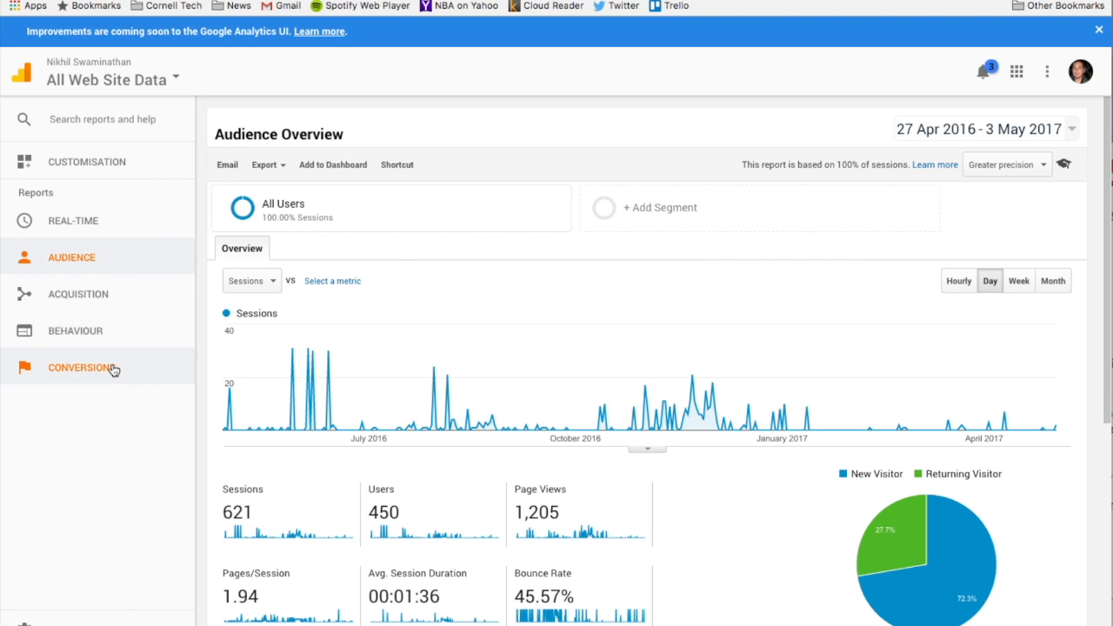
{"action": "left_click", "coordinate": [108, 303]}
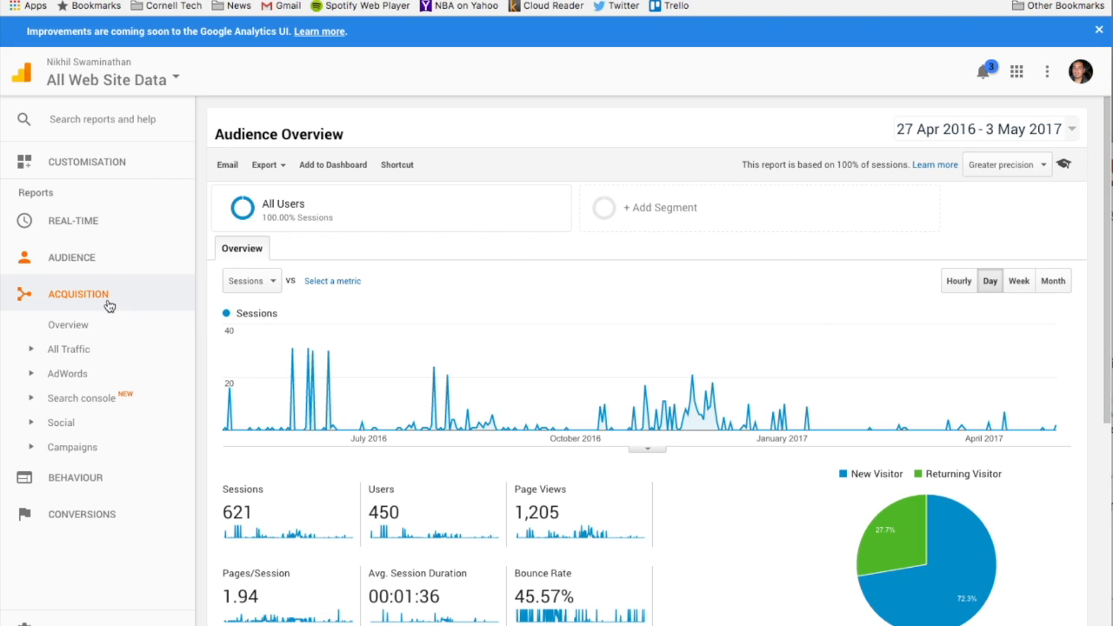
{"action": "left_click", "coordinate": [96, 488]}
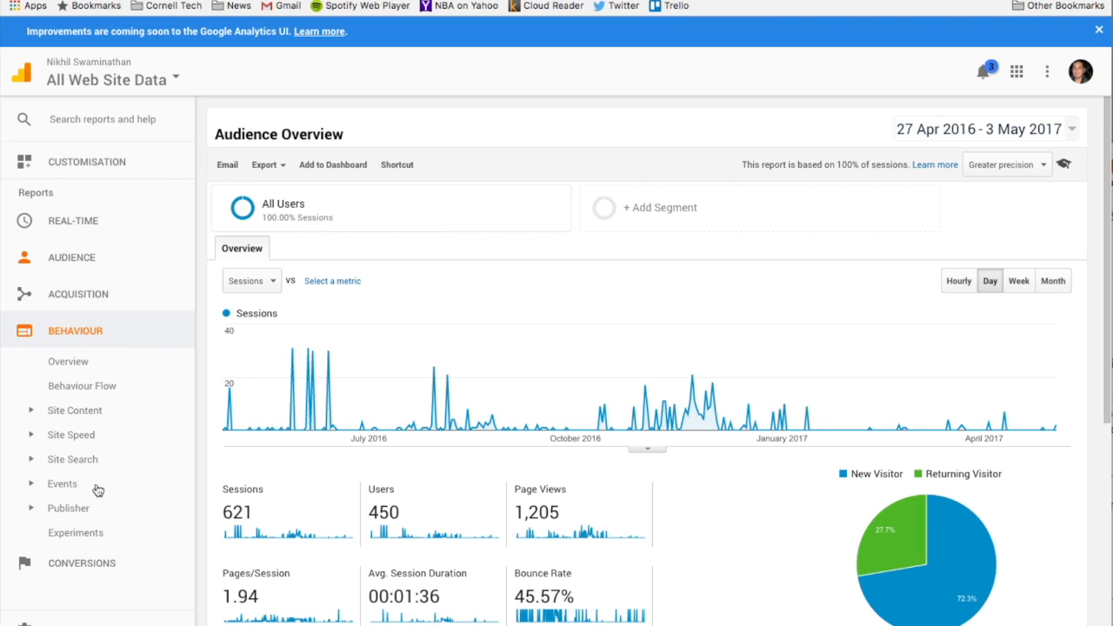
{"action": "left_click", "coordinate": [96, 561]}
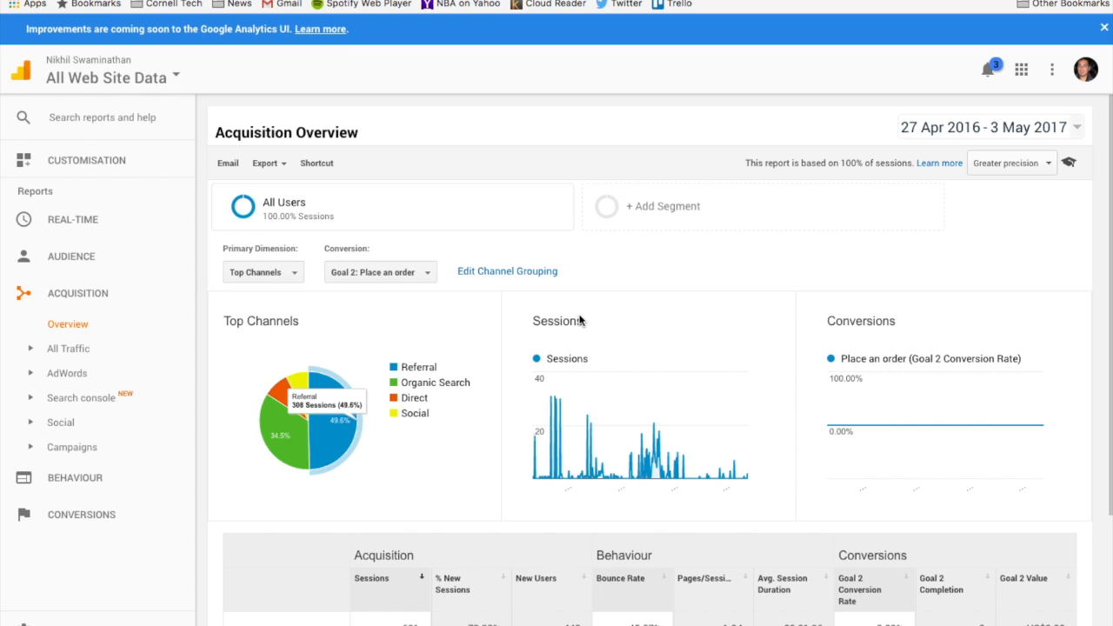
Examine the top channels, sessions and conversions in the Acquisition Overview report.
{"action": "scroll", "coordinate": [581, 320], "scroll_direction": "down", "scroll_amount": 2}
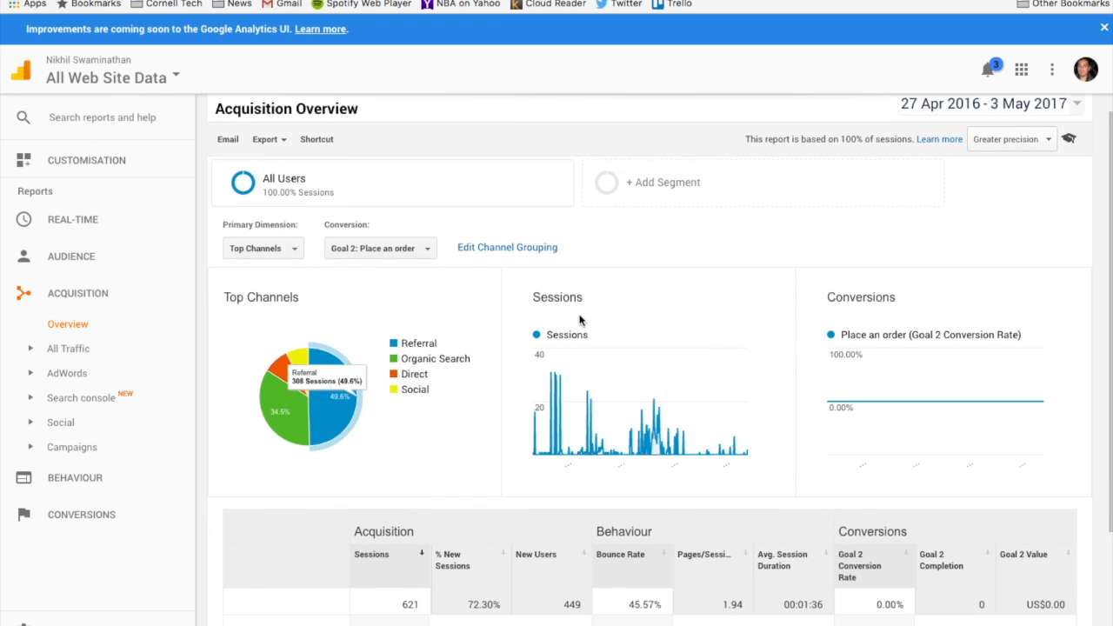
{"action": "scroll", "coordinate": [431, 272], "scroll_direction": "up", "scroll_amount": 2}
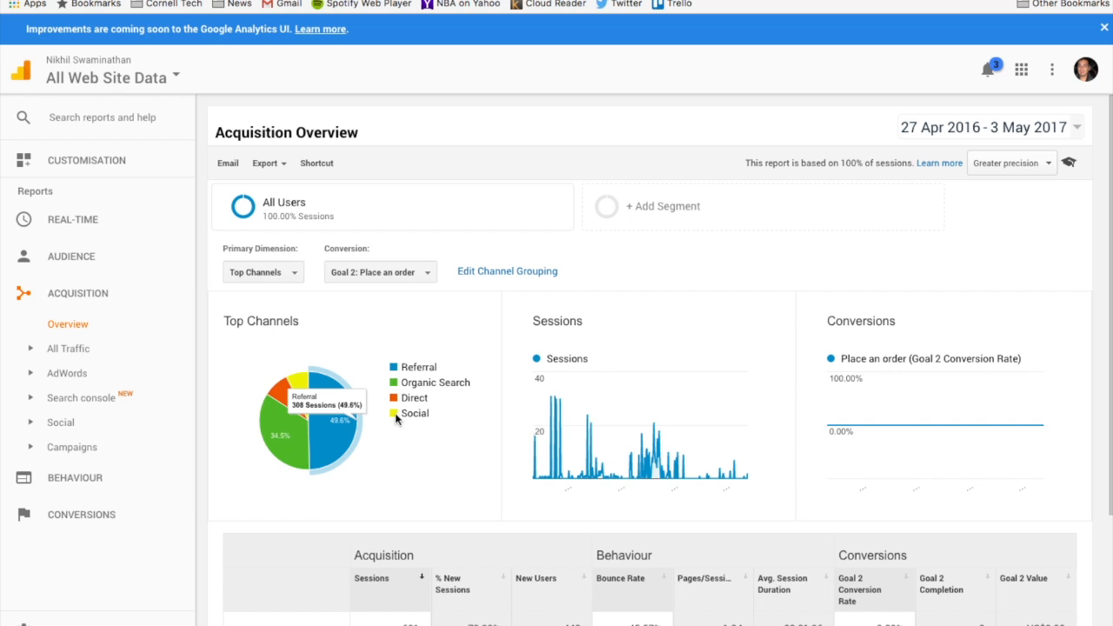
Review the channel table in the Acquisition Overview report and open the detailed report for the Social channel.
{"action": "scroll", "coordinate": [338, 439], "scroll_direction": "down", "scroll_amount": 2}
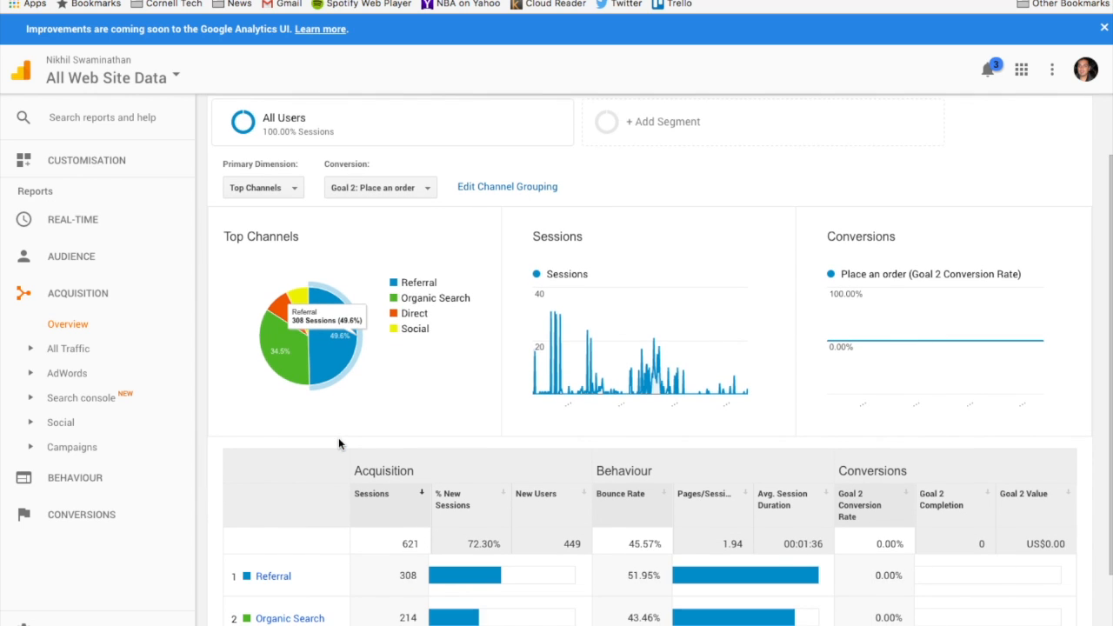
{"action": "scroll", "coordinate": [339, 443], "scroll_direction": "down", "scroll_amount": 3}
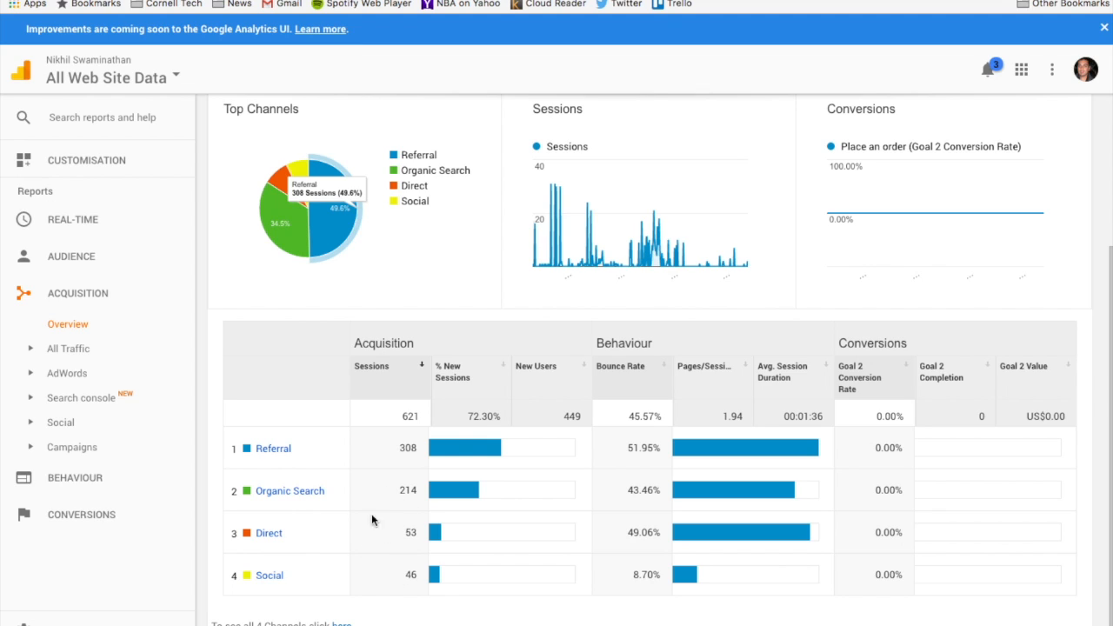
{"action": "left_click", "coordinate": [279, 579]}
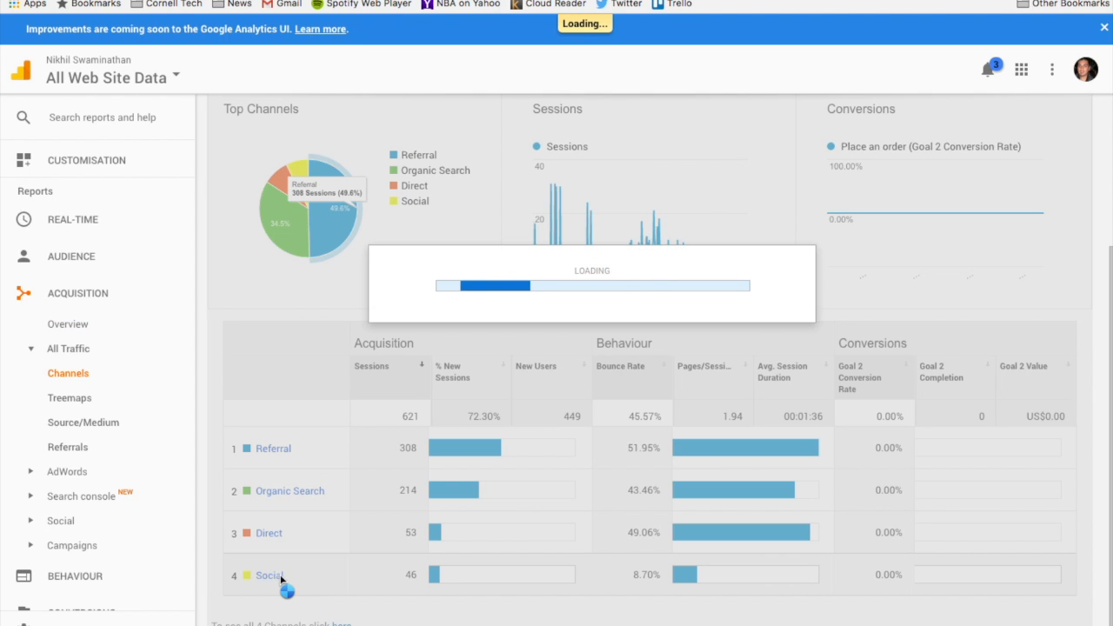
Examine the Social channel's sessions over time and the acquisition, behaviour and conversion figures for each social network.
{"action": "scroll", "coordinate": [282, 582], "scroll_direction": "down", "scroll_amount": 2}
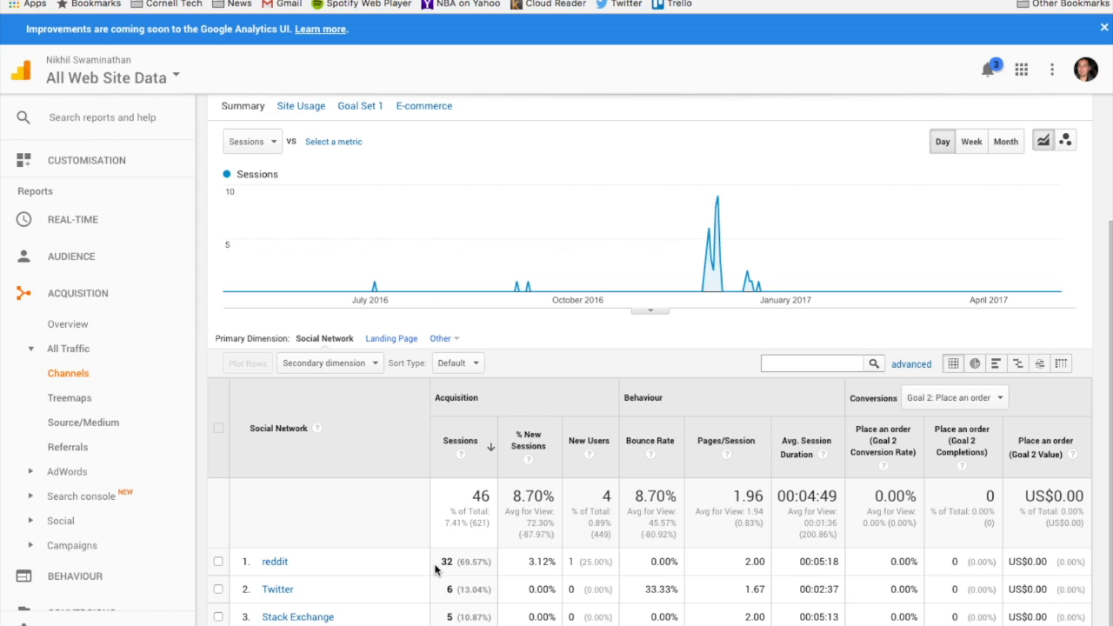
{"action": "scroll", "coordinate": [439, 567], "scroll_direction": "up", "scroll_amount": 1}
{"action": "scroll", "coordinate": [438, 569], "scroll_direction": "down", "scroll_amount": 2}
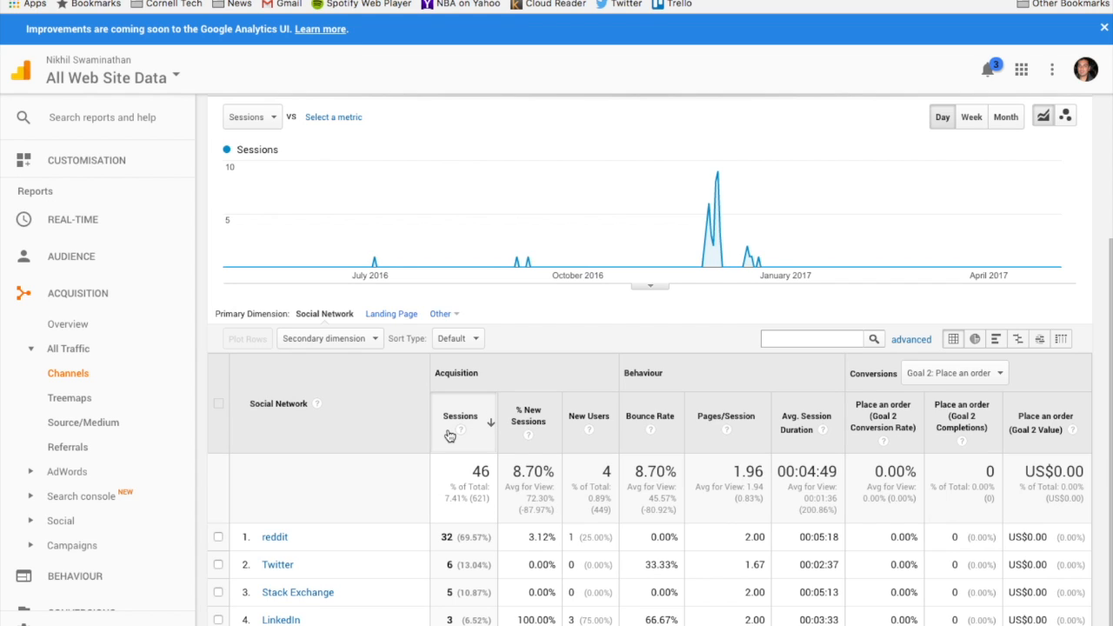
{"action": "scroll", "coordinate": [450, 436], "scroll_direction": "up", "scroll_amount": 1}
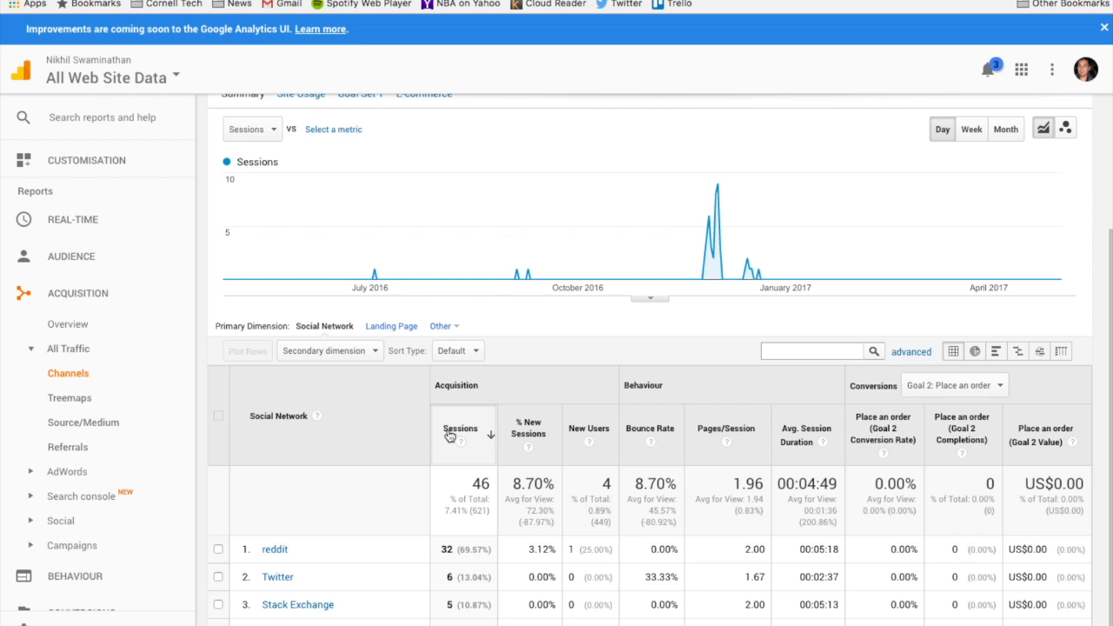
{"action": "scroll", "coordinate": [449, 436], "scroll_direction": "up", "scroll_amount": 5}
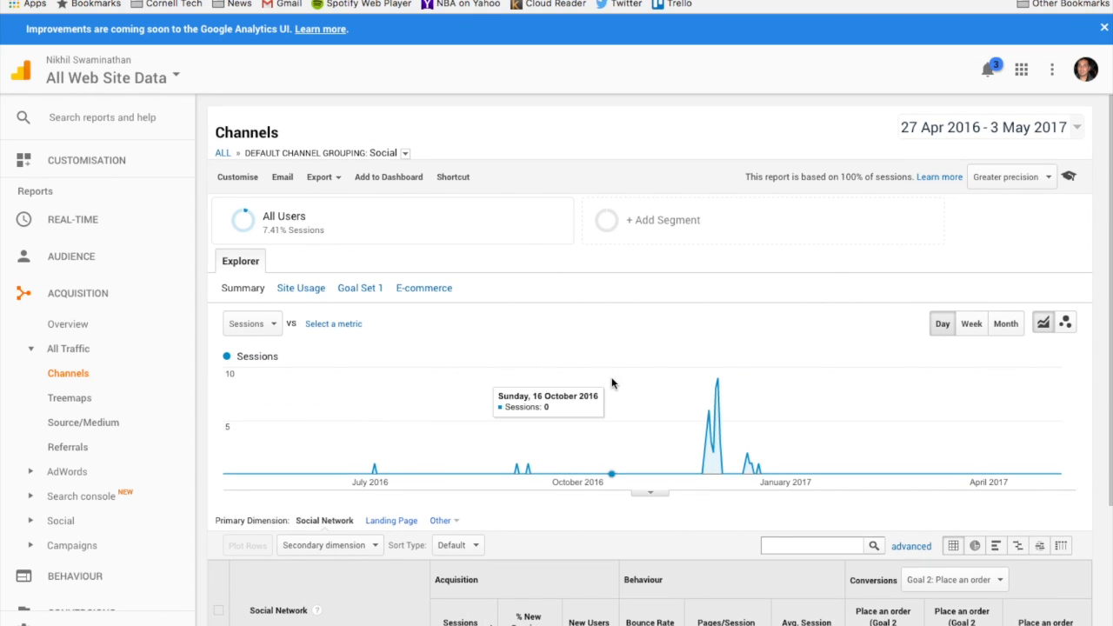
{"action": "scroll", "coordinate": [835, 320], "scroll_direction": "down", "scroll_amount": 2}
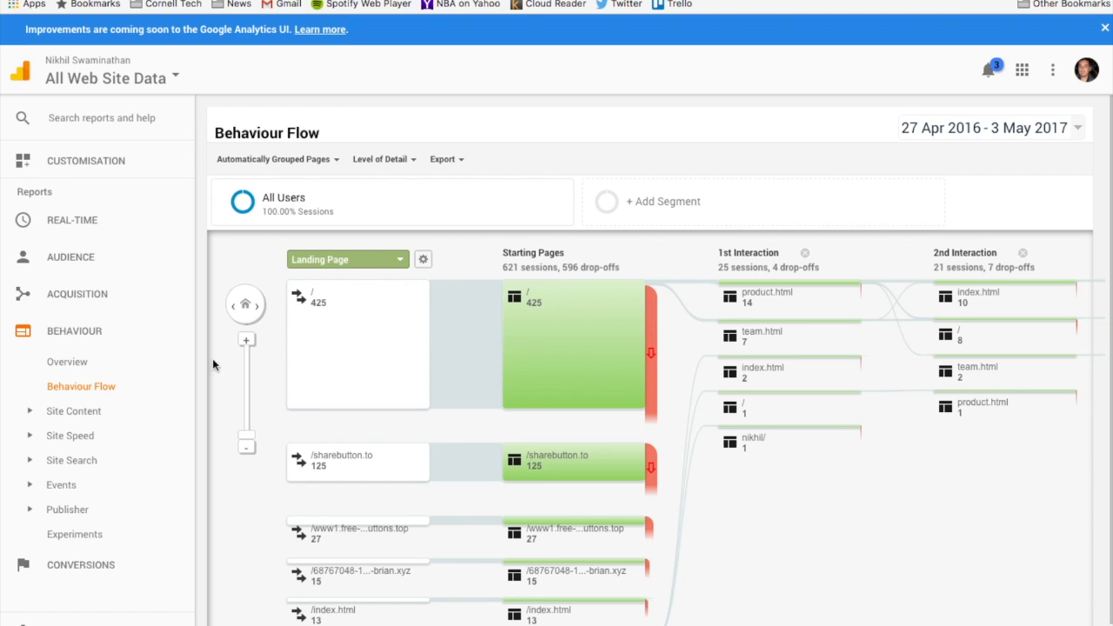
Open the Goals Overview report under Conversions and review the Place an order goal's completions, value, conversion rate and abandonment rate.
{"action": "left_click", "coordinate": [95, 567]}
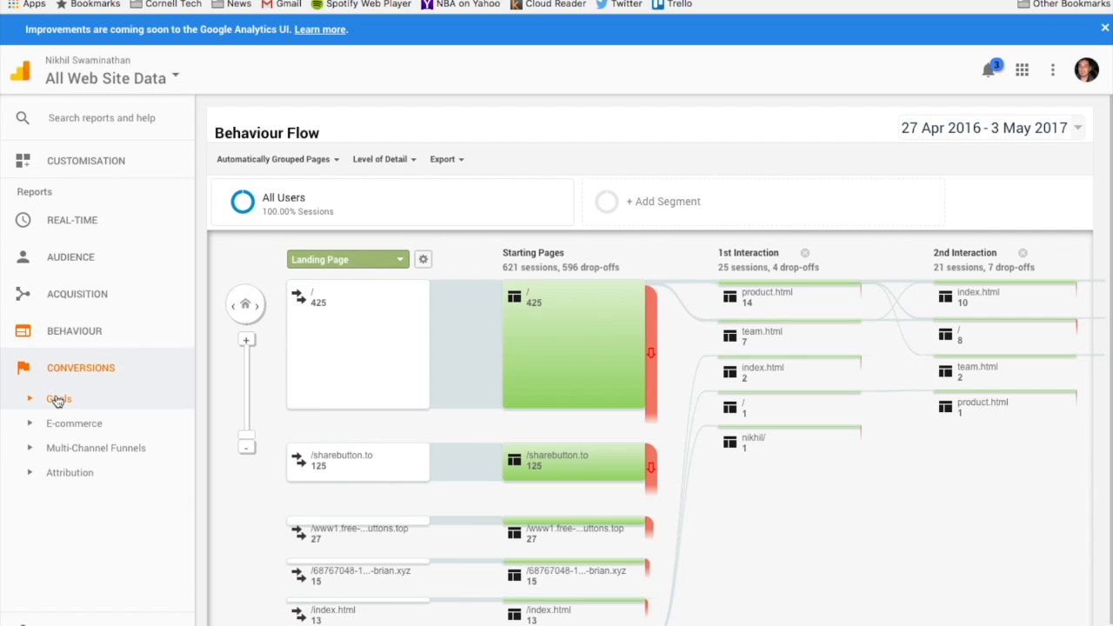
{"action": "left_click", "coordinate": [58, 399]}
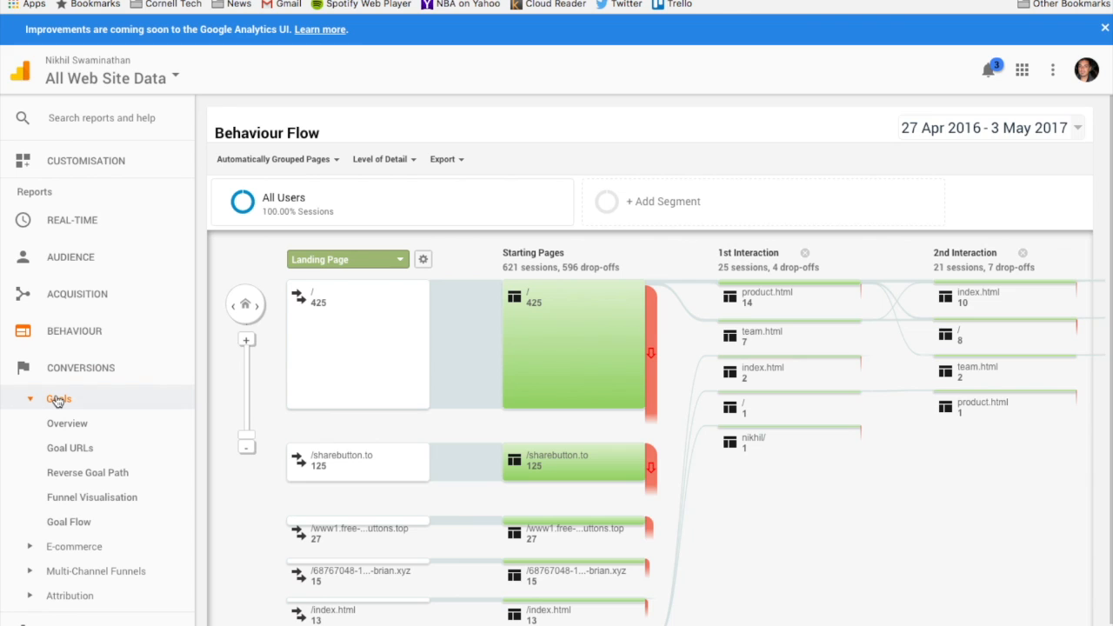
{"action": "left_click", "coordinate": [61, 432]}
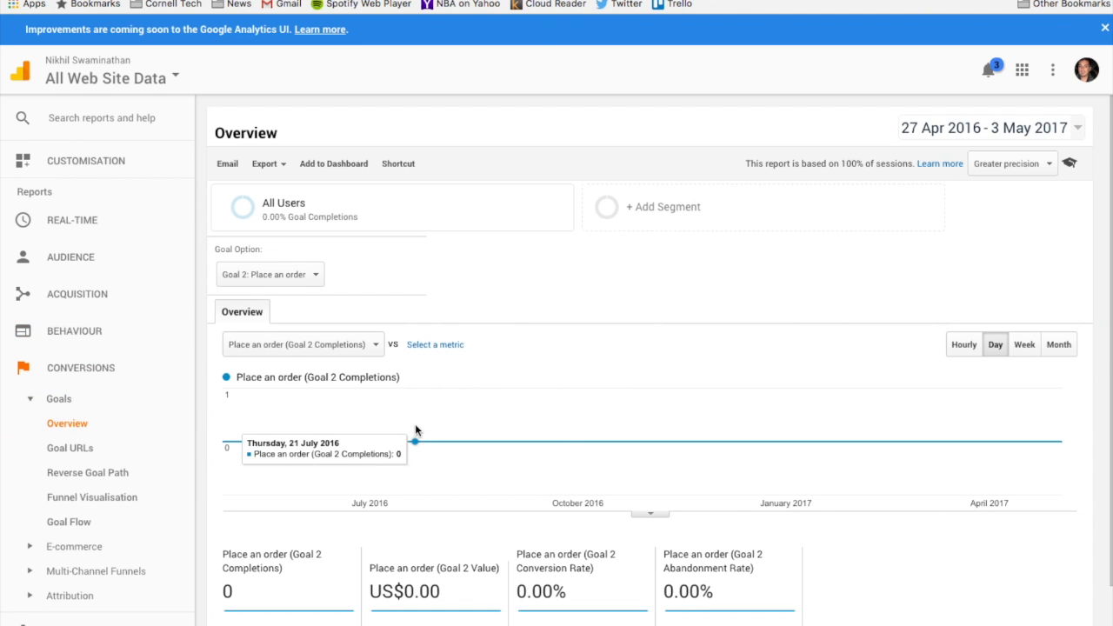
{"action": "scroll", "coordinate": [415, 426], "scroll_direction": "down", "scroll_amount": 3}
{"action": "scroll", "coordinate": [415, 426], "scroll_direction": "up", "scroll_amount": 1}
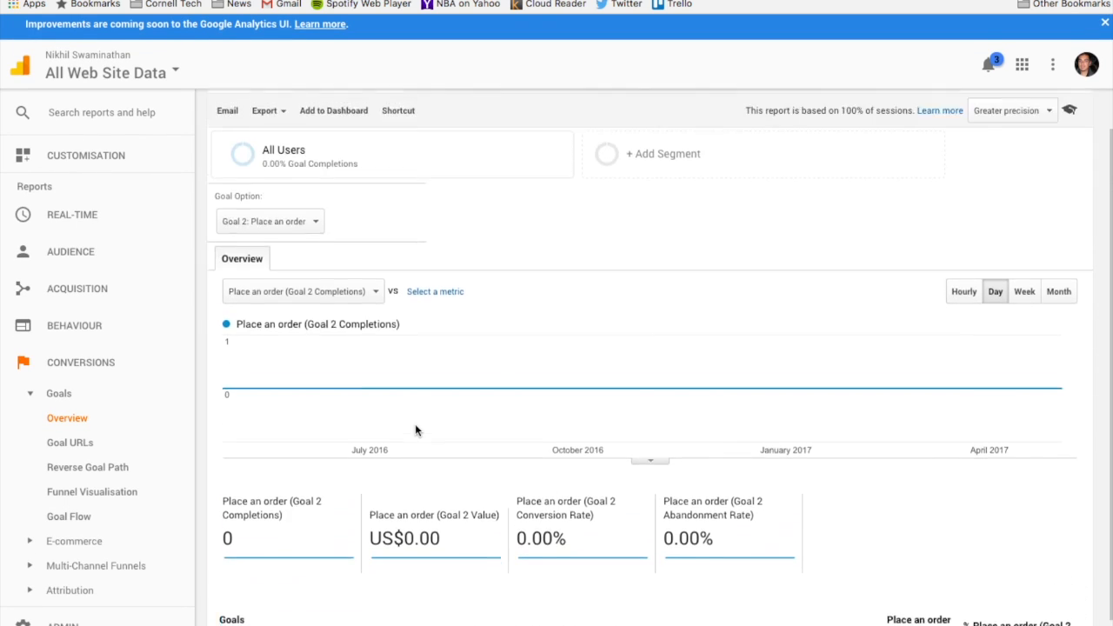
{"action": "scroll", "coordinate": [415, 429], "scroll_direction": "up", "scroll_amount": 1}
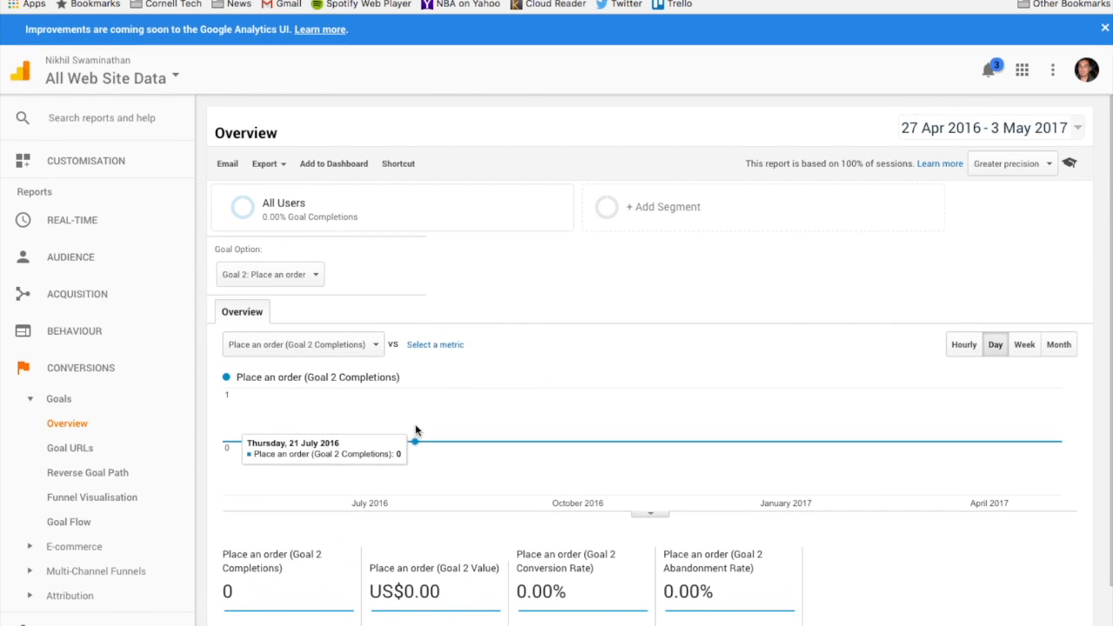